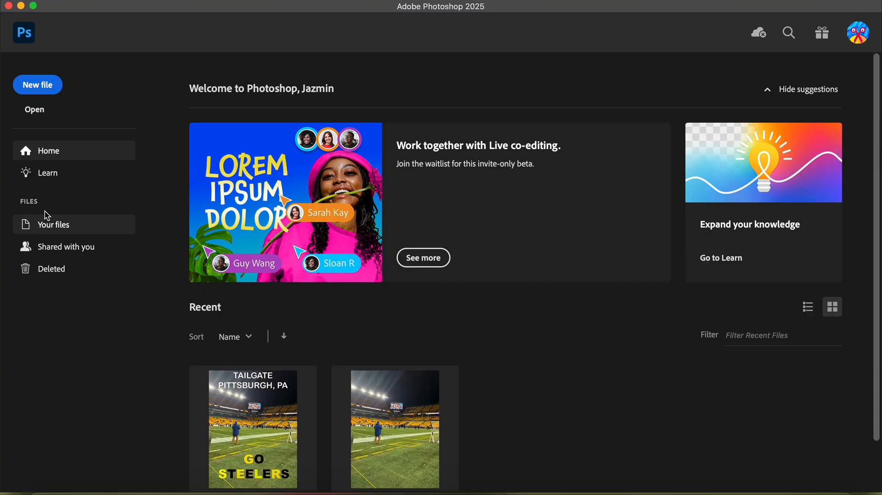
# Step: Open the photo IMG_0109.jpeg from the INSTRUCTIONAL VIDEO folder
pyautogui.click(36, 110)
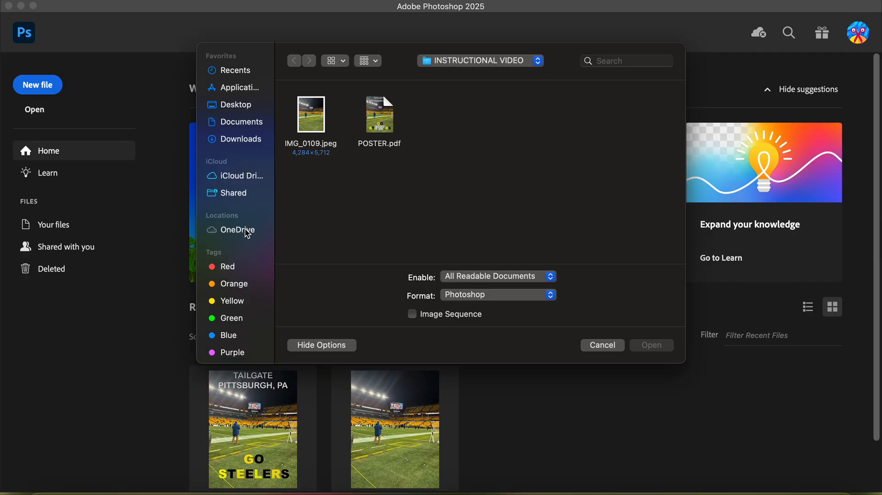
pyautogui.click(310, 123)
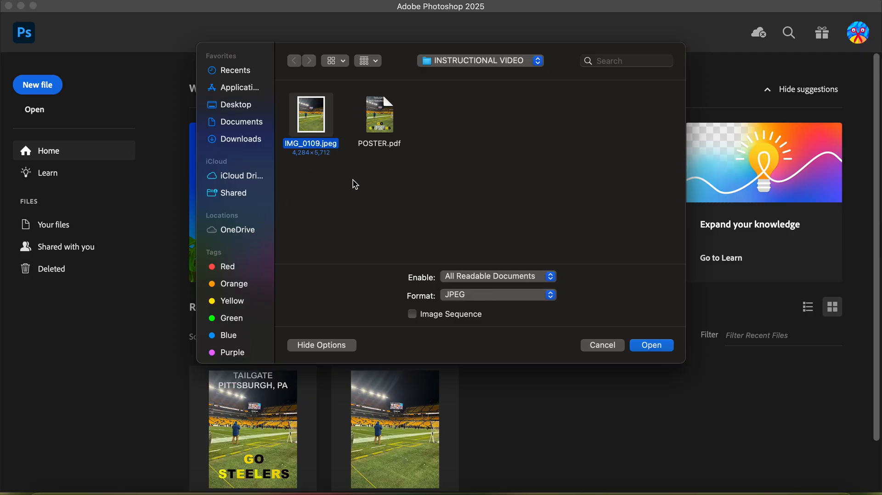
pyautogui.click(648, 345)
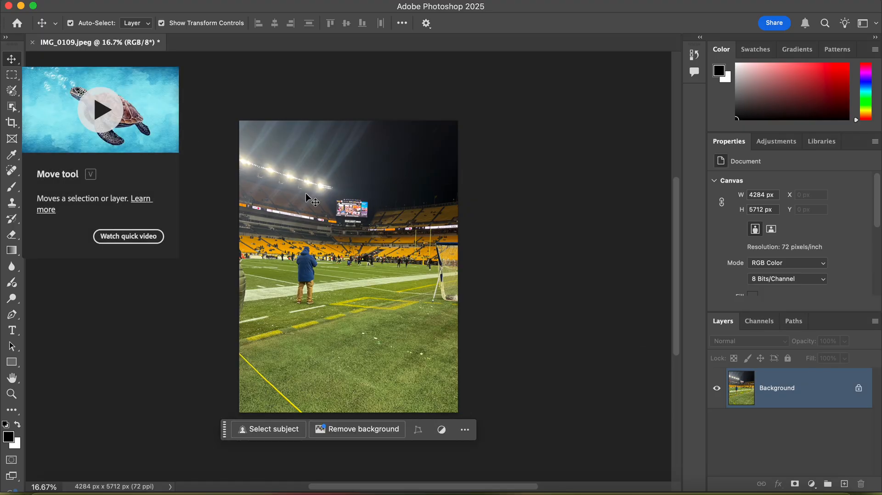
pyautogui.moveTo(397, 229); pyautogui.dragTo(419, 183)
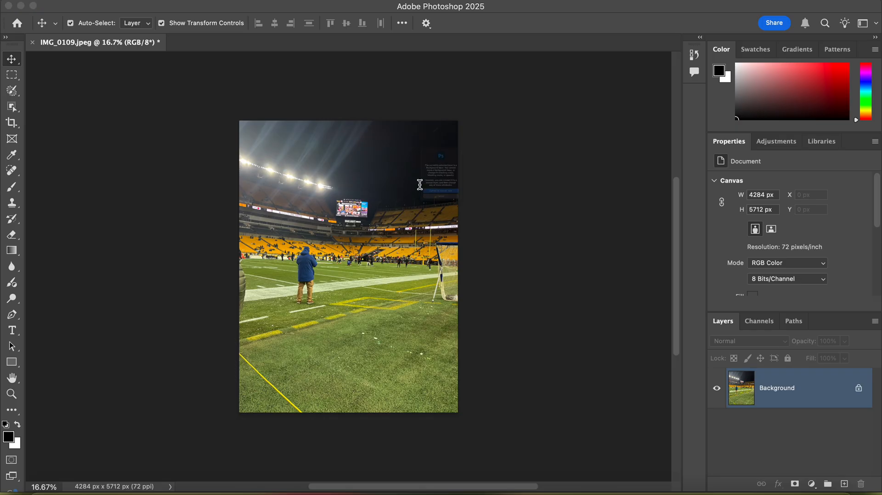
pyautogui.click(413, 255)
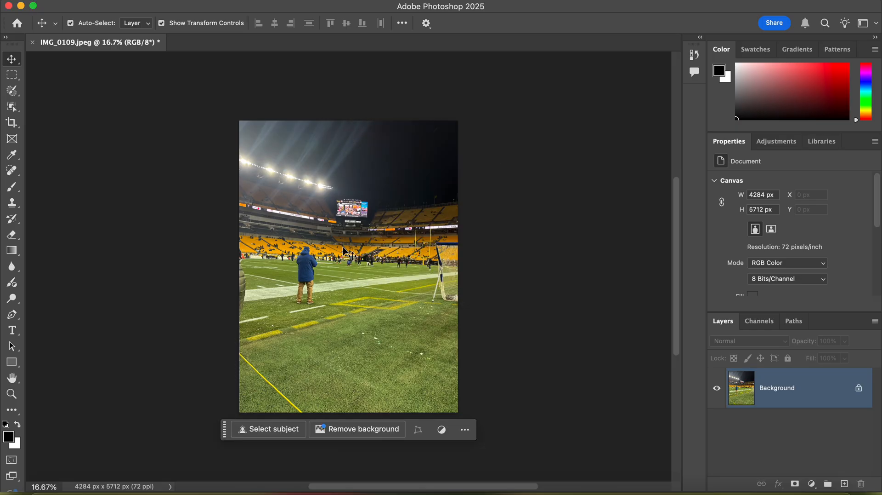
# Step: Add a horizontal text box across the dark sky at the top of the photo, reading "STEELRS GAME DAY 1PM"
pyautogui.scroll(4, 354, 244)
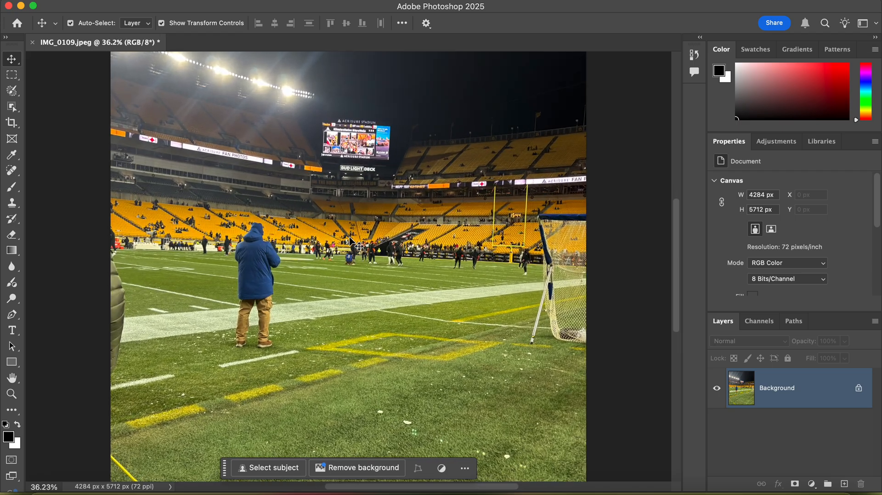
pyautogui.scroll(-2, 348, 248)
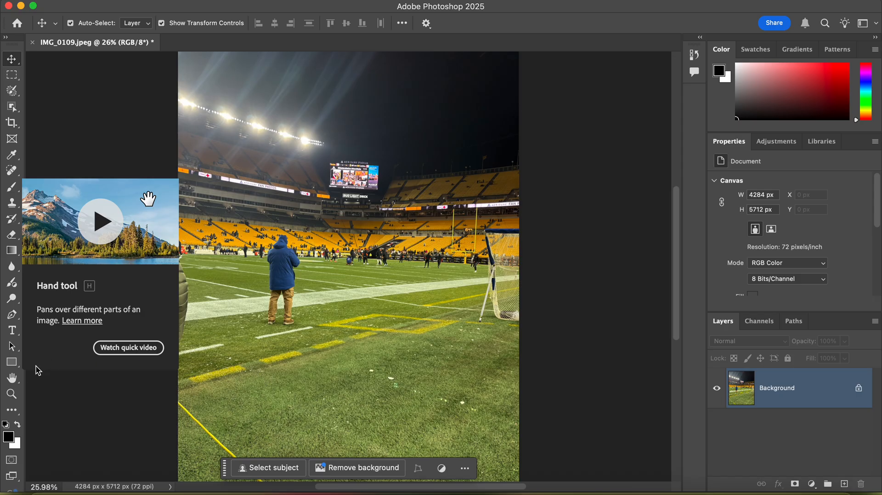
pyautogui.click(12, 378)
pyautogui.moveTo(374, 291); pyautogui.dragTo(393, 325)
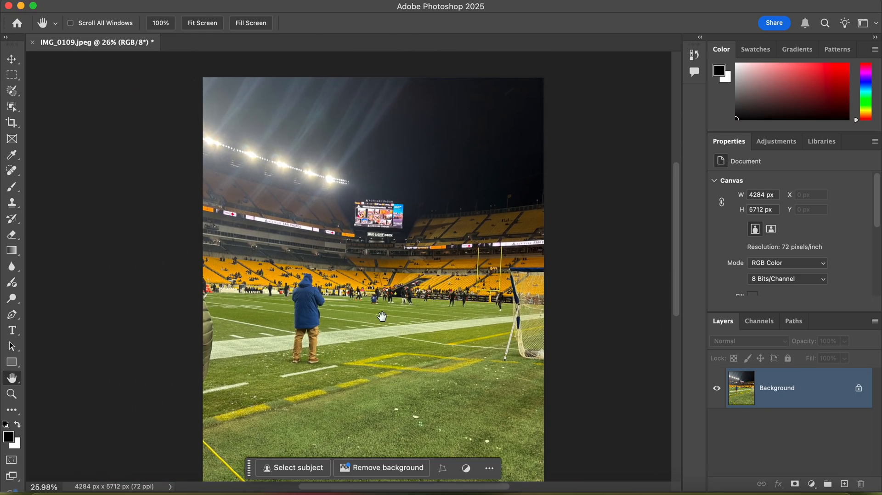
pyautogui.click(15, 329)
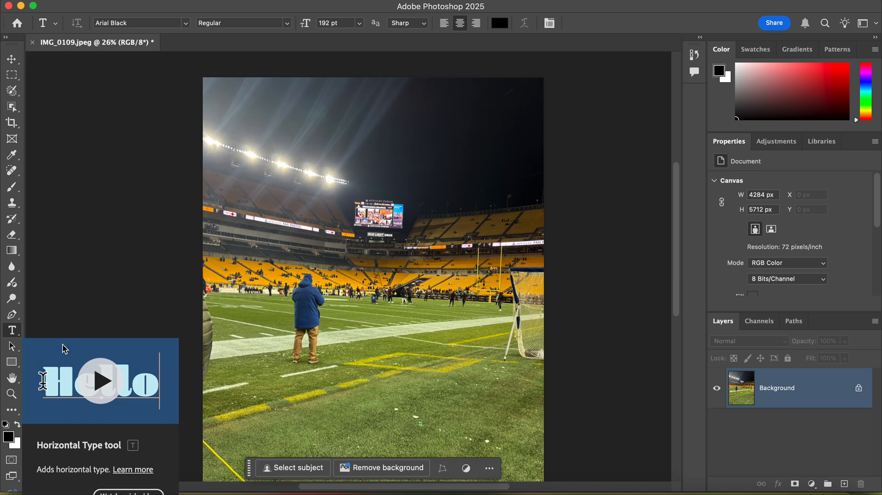
pyautogui.moveTo(214, 94); pyautogui.dragTo(534, 167)
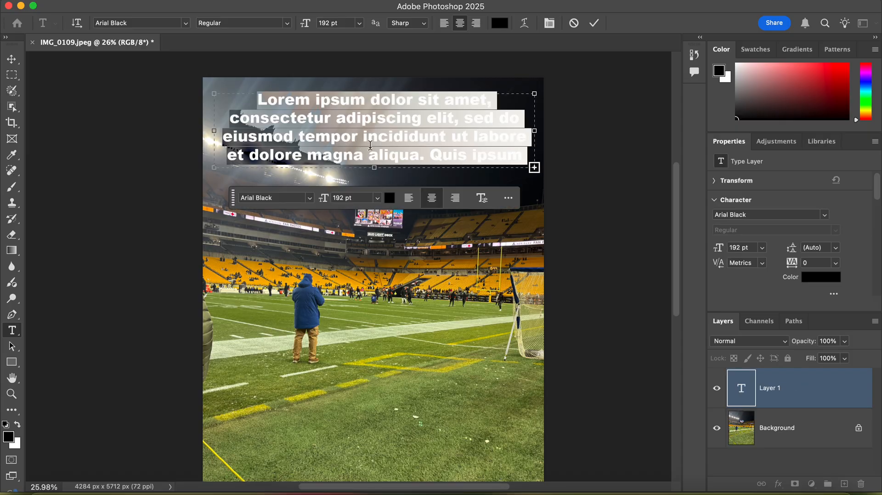
pyautogui.press('BackSpace')
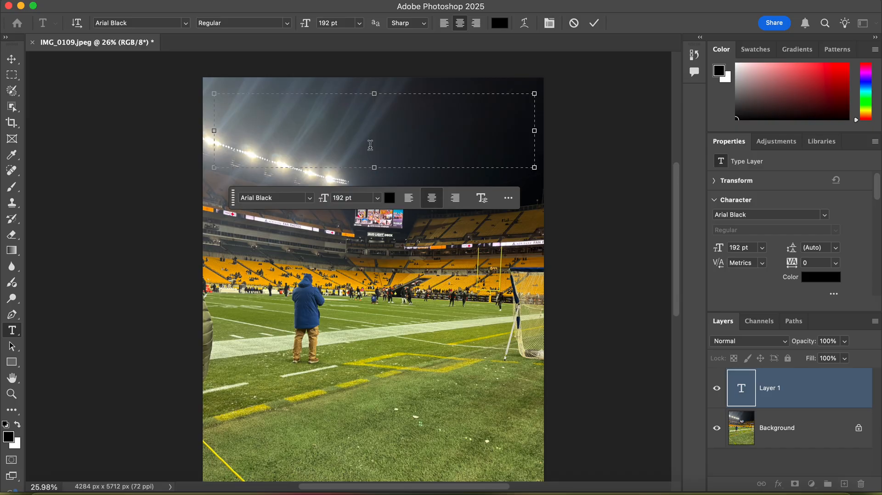
pyautogui.write('STEELRS')
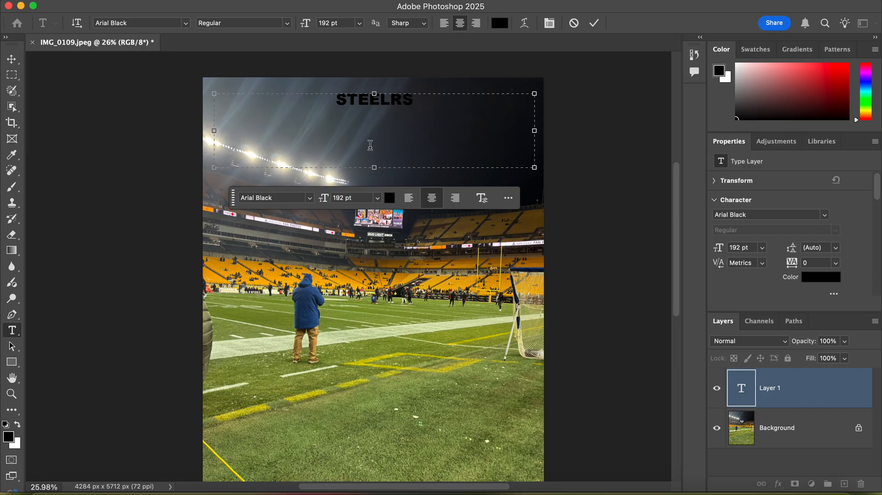
pyautogui.write(' GAME')
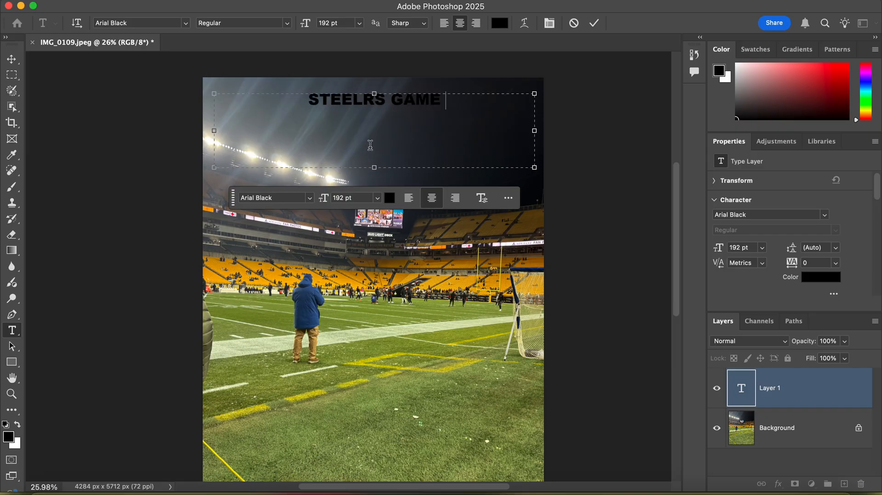
pyautogui.write(' DAY')
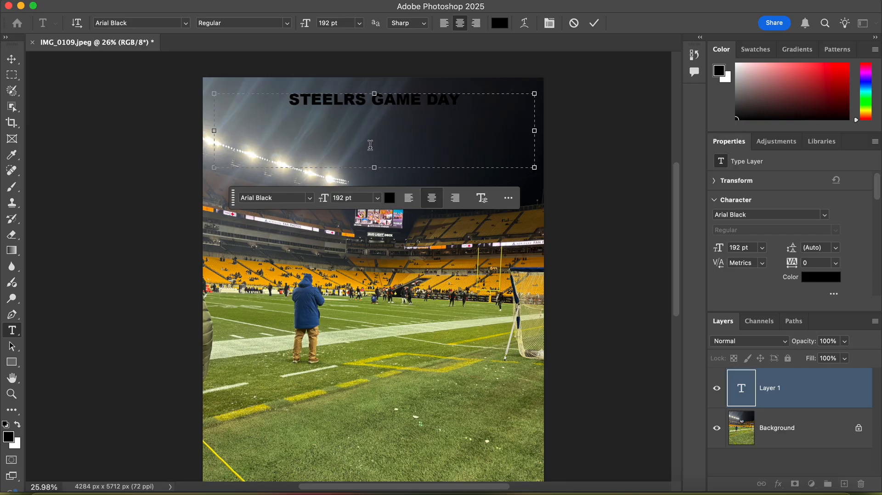
pyautogui.write(' 1')
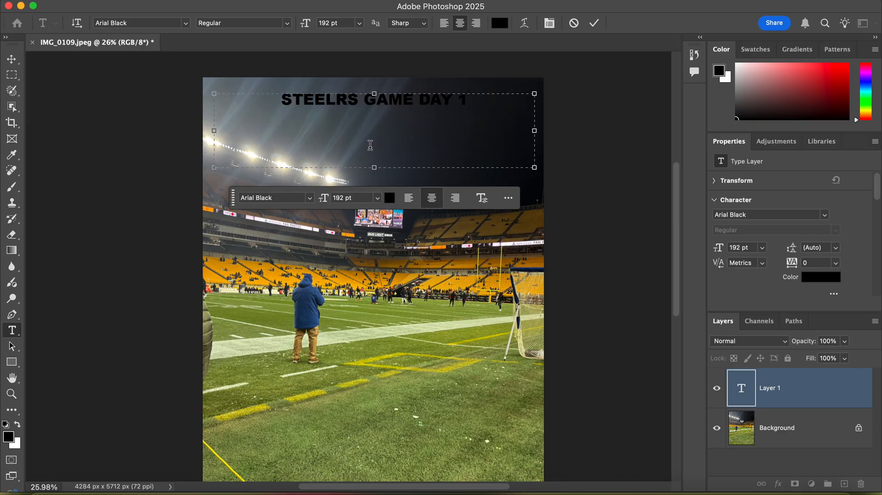
pyautogui.write('PM')
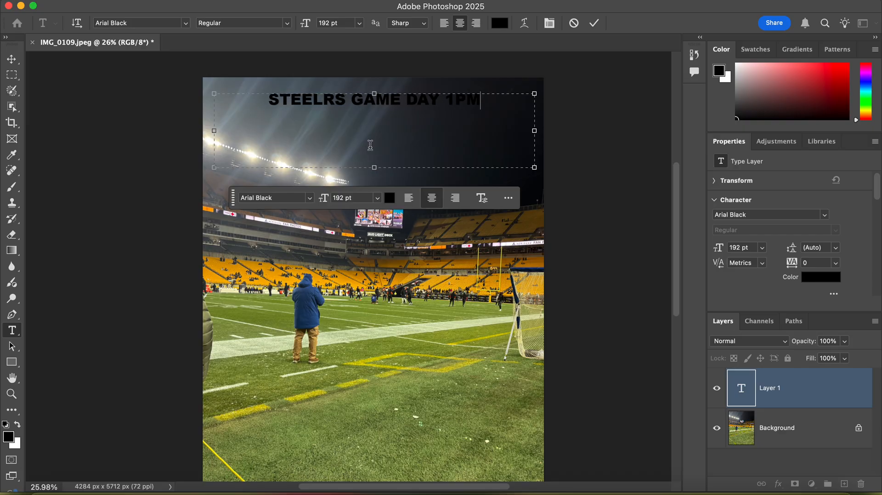
# Step: Change the whole "STEELRS GAME DAY 1PM" title to the off-white color f4efef
pyautogui.click(390, 198)
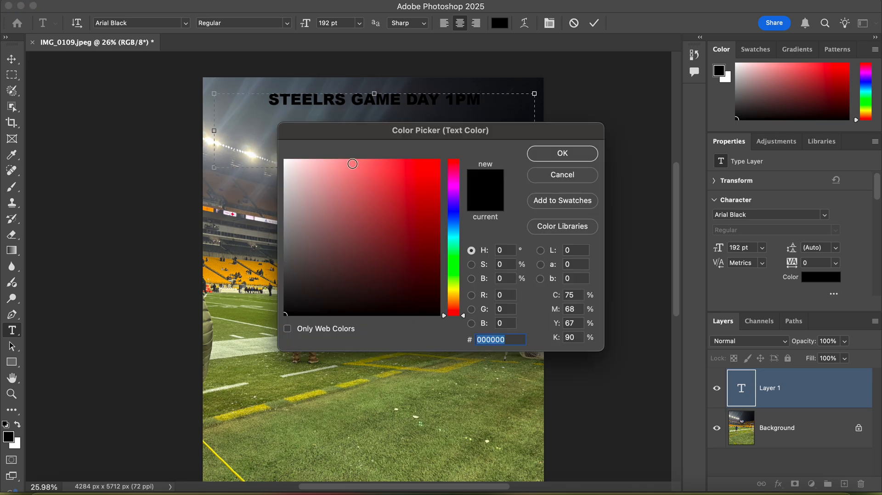
pyautogui.click(288, 166)
pyautogui.click(592, 155)
pyautogui.moveTo(490, 95); pyautogui.dragTo(266, 99)
pyautogui.click(389, 198)
pyautogui.click(287, 166)
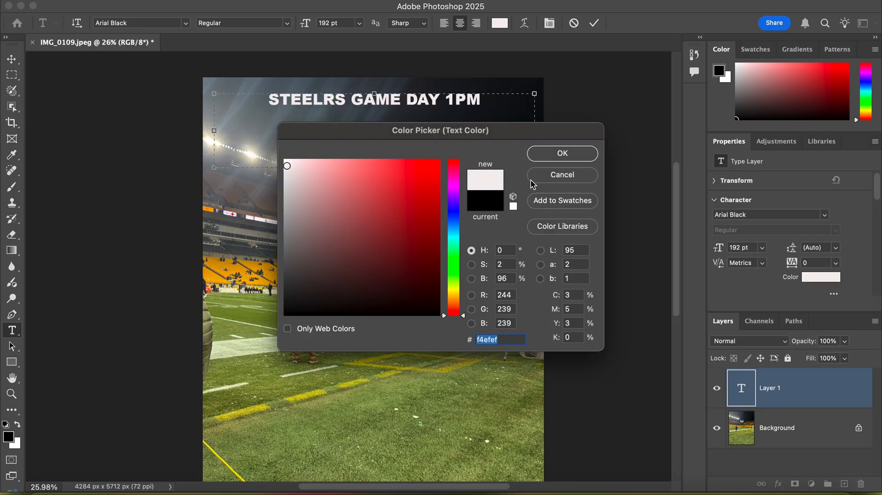
pyautogui.click(534, 152)
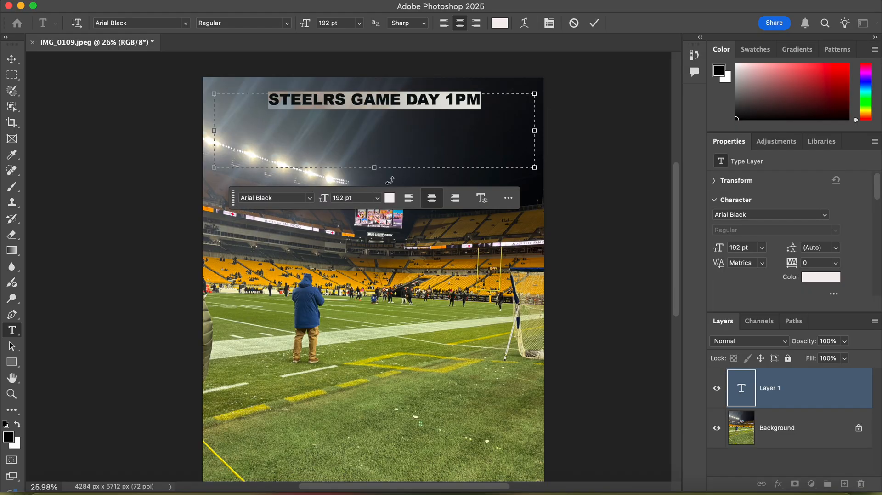
# Step: Set the title's font to Arial Rounded MT Bold and its size to 300 pt, and commit the text
pyautogui.click(312, 199)
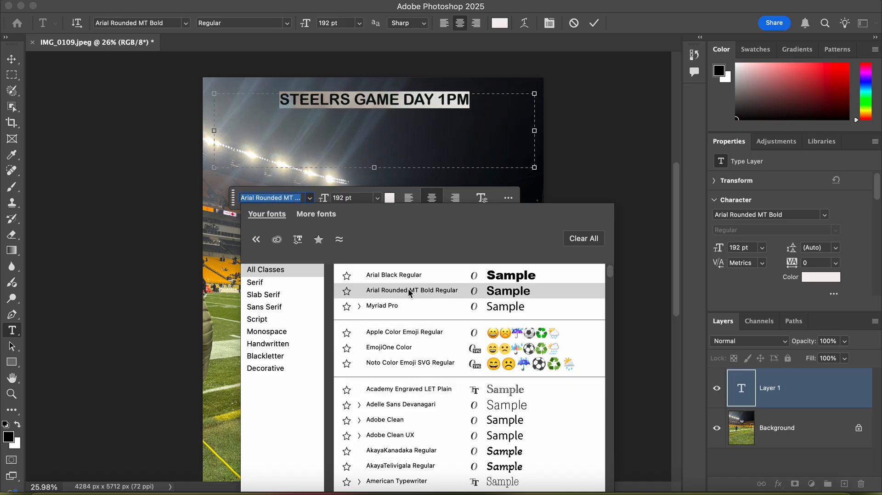
pyautogui.click(392, 290)
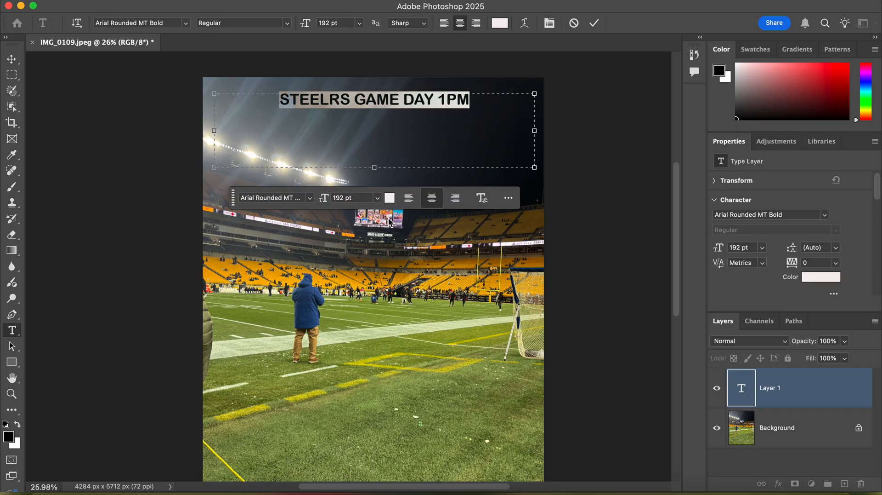
pyautogui.click(378, 201)
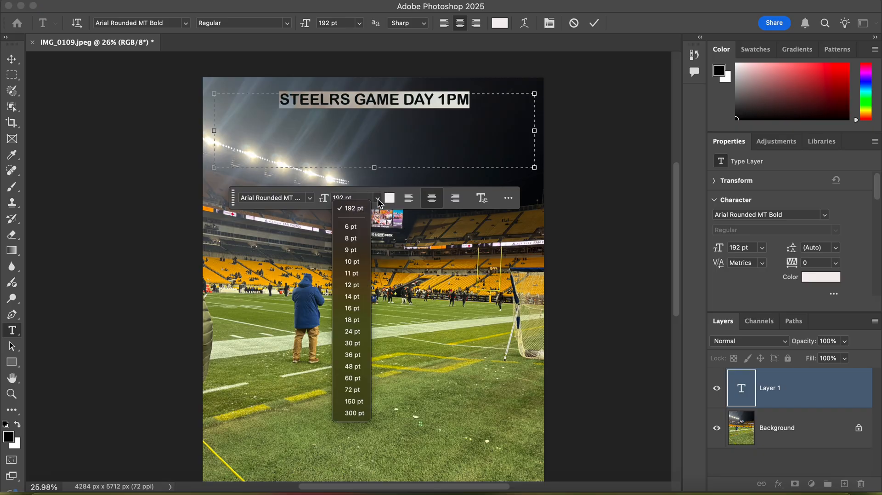
pyautogui.click(364, 413)
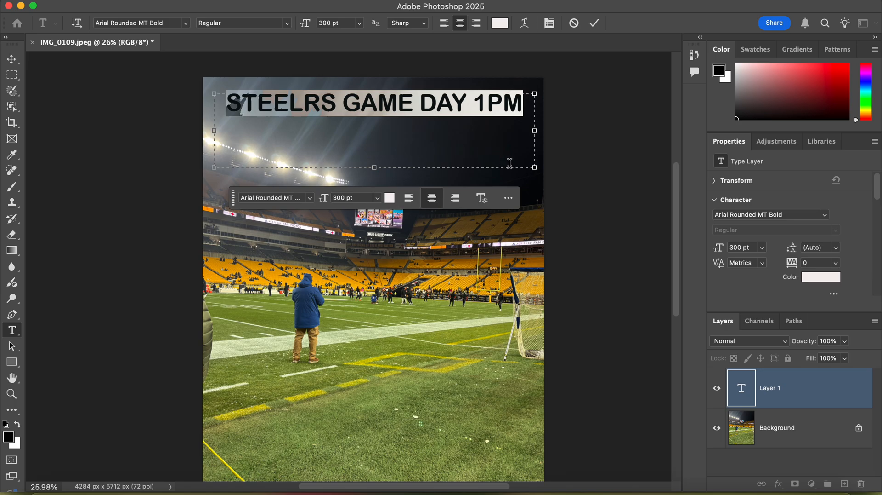
pyautogui.moveTo(508, 184); pyautogui.dragTo(507, 183)
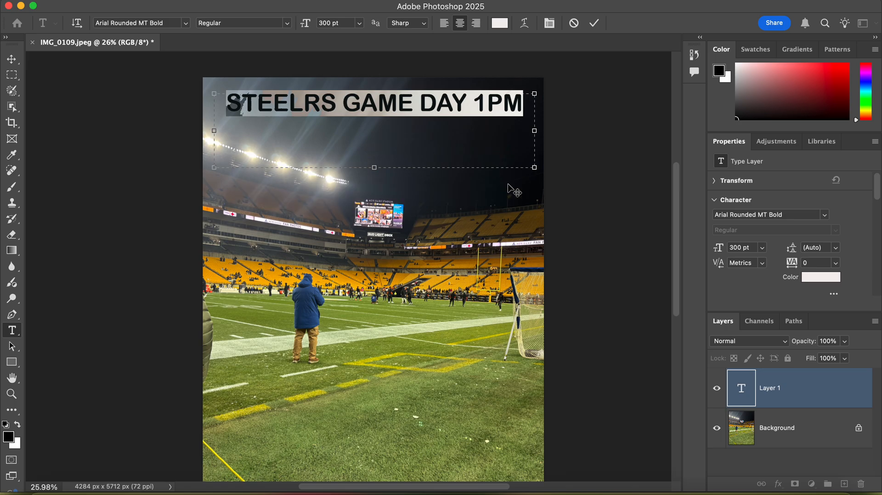
pyautogui.click(575, 195)
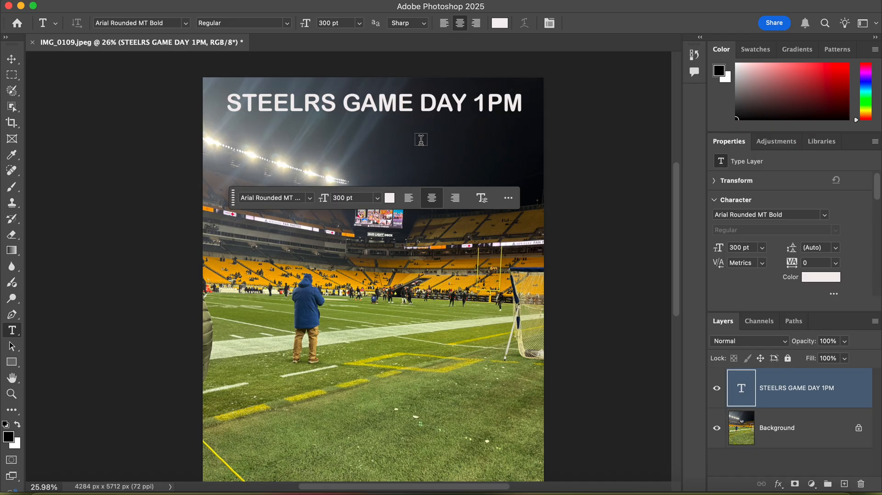
# Step: Move the title text slightly lower in the sky with the Move tool and deselect it
pyautogui.click(11, 60)
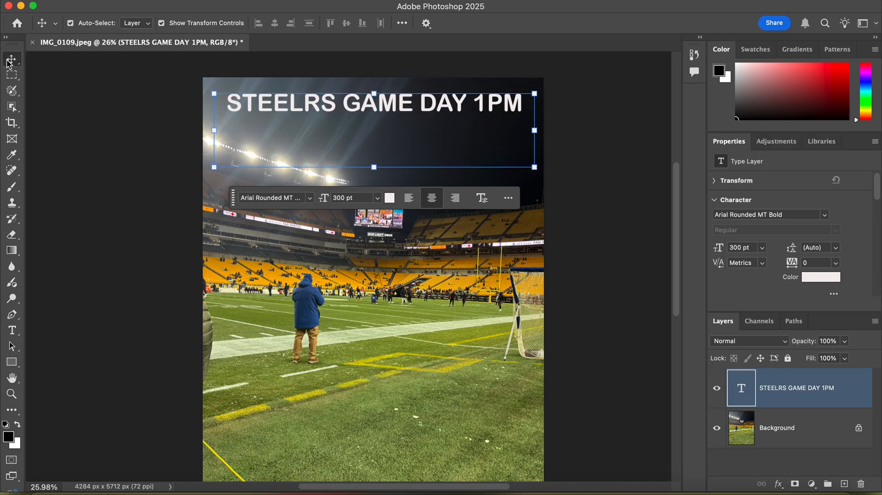
pyautogui.click(320, 137)
pyautogui.moveTo(382, 105); pyautogui.dragTo(383, 132)
pyautogui.click(569, 202)
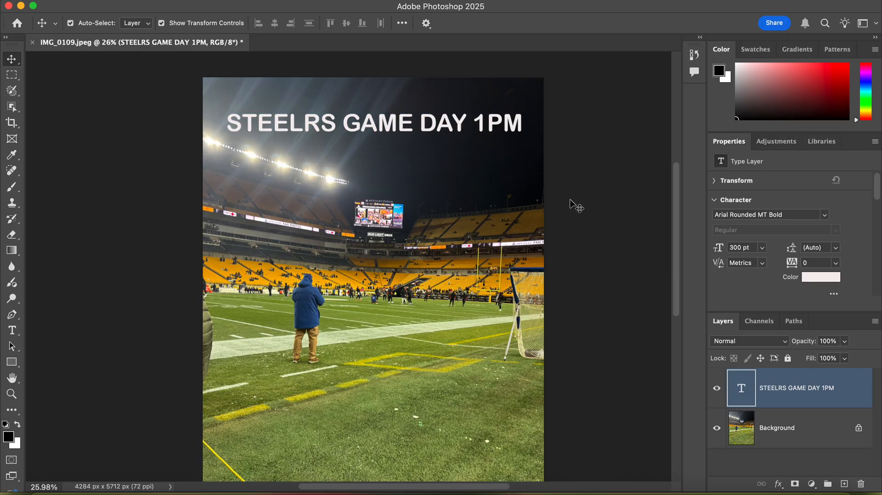
# Step: Add a second text box over the grass at the bottom of the photo, reading "GO STEELERS"
pyautogui.scroll(-5, 487, 226)
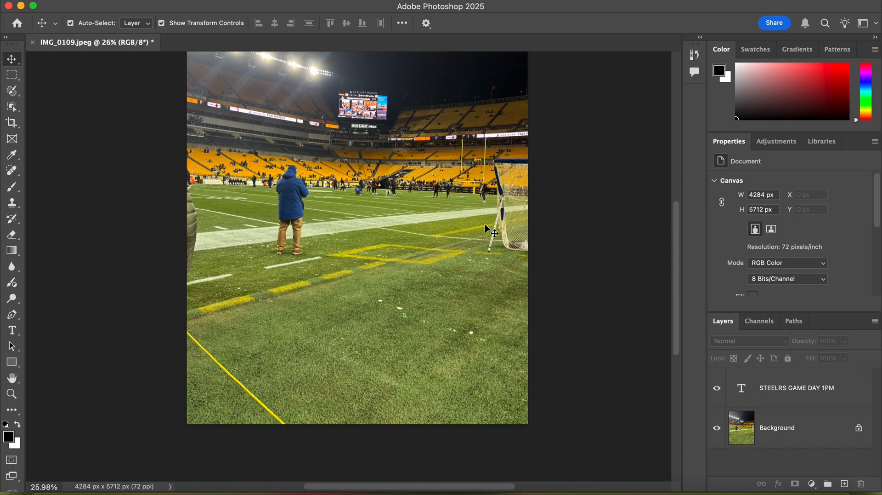
pyautogui.click(16, 331)
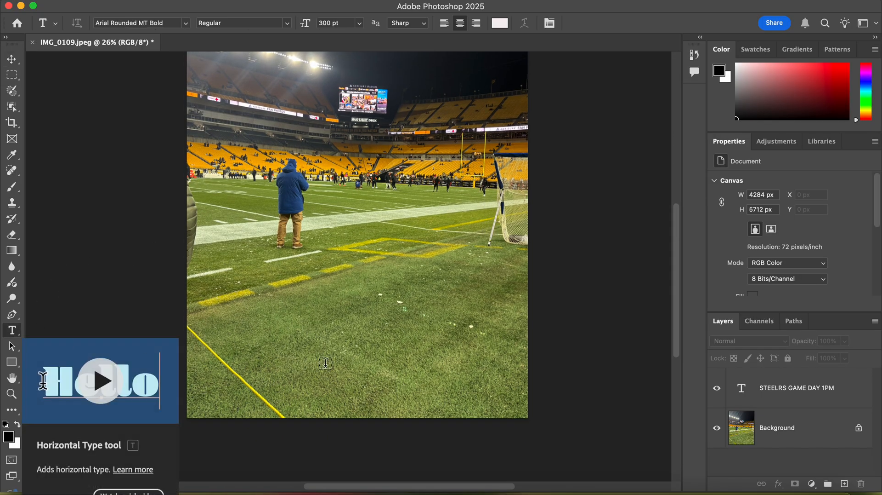
pyautogui.moveTo(231, 284); pyautogui.dragTo(527, 418)
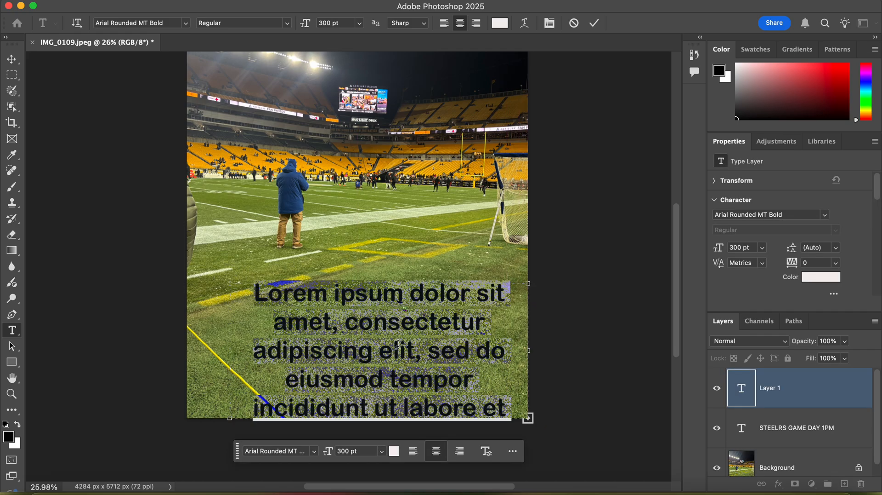
pyautogui.press('BackSpace')
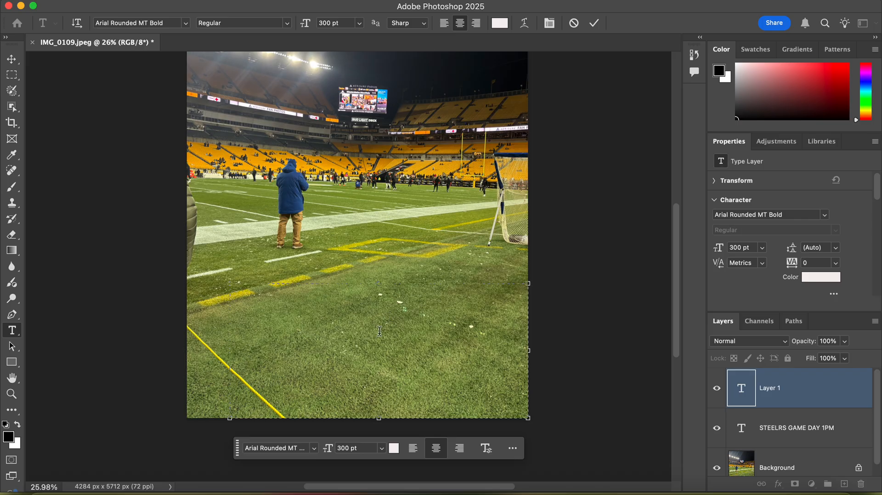
pyautogui.write('GO STEL')
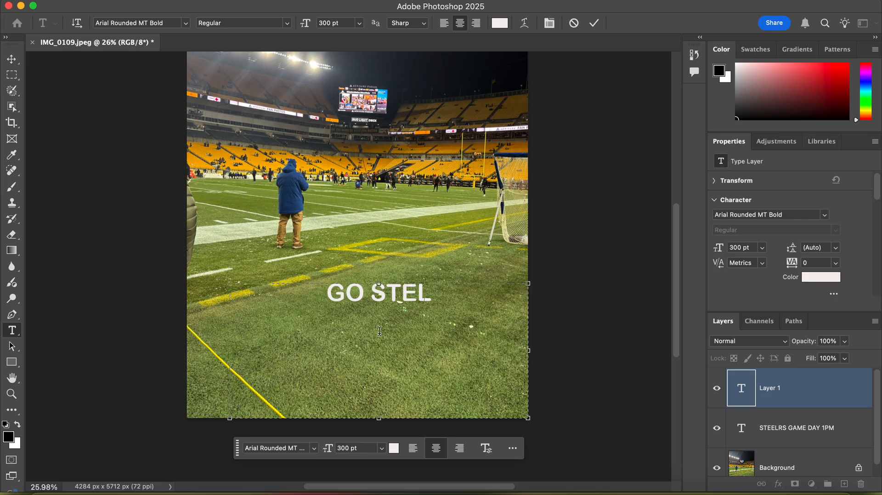
pyautogui.press('BackSpace')
pyautogui.write('ELERS')
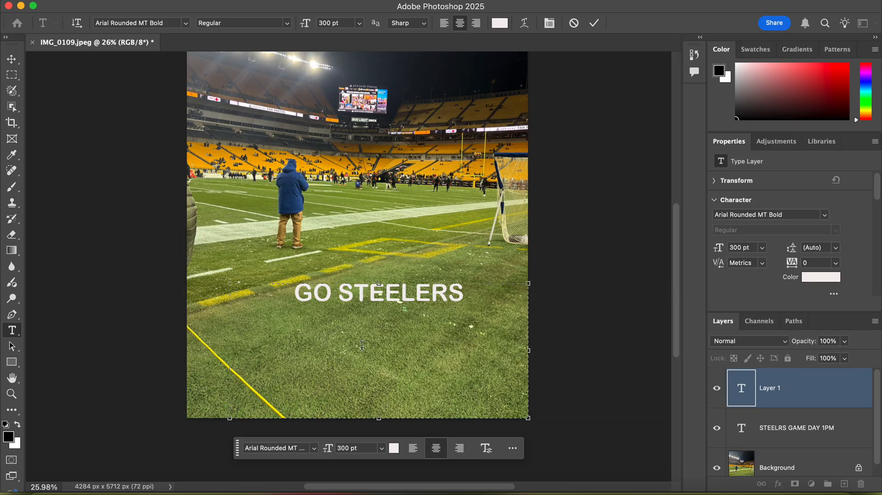
# Step: Set the whole "GO STEELERS" text to the Arial Black font at a size of 600 pt
pyautogui.hotkey('shift', 'Left')
pyautogui.hotkey('shift', 'Left')
pyautogui.hotkey('shift', 'Left')
pyautogui.hotkey('shift', 'Left')
pyautogui.hotkey('shift', 'Left')
pyautogui.hotkey('shift', 'Left')
pyautogui.hotkey('shift', 'Left')
pyautogui.hotkey('shift', 'Left')
pyautogui.hotkey('shift', 'Left')
pyautogui.hotkey('shift', 'Left')
pyautogui.hotkey('shift', 'Left')
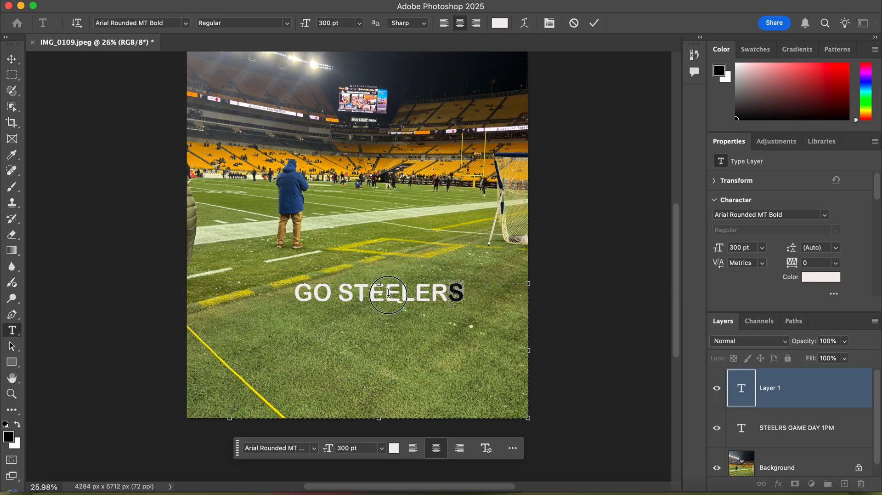
pyautogui.click(314, 448)
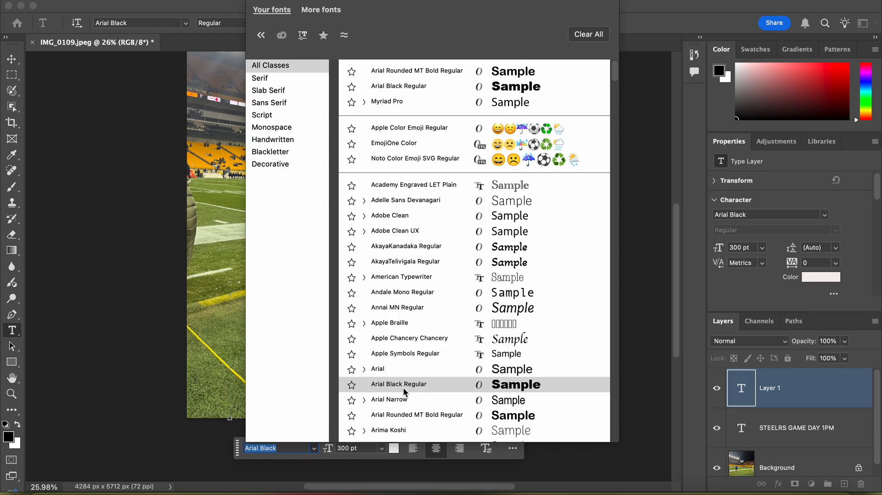
pyautogui.click(421, 385)
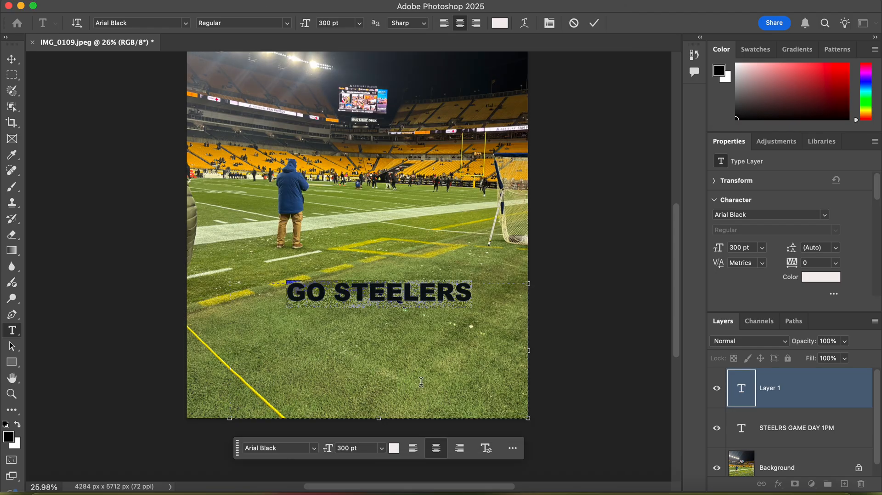
pyautogui.click(350, 449)
pyautogui.write('600')
pyautogui.press('Return')
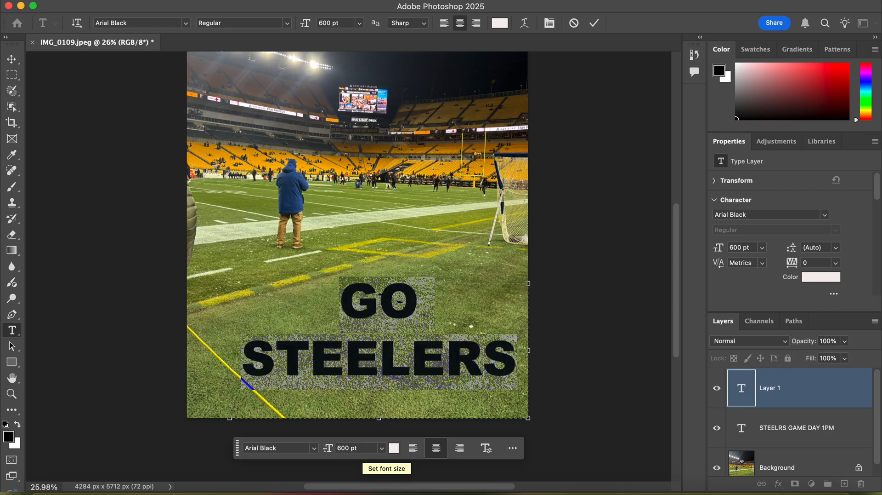
# Step: Commit the "GO STEELERS" text and move it slightly up and left to center it over the grass
pyautogui.click(375, 239)
pyautogui.click(12, 59)
pyautogui.moveTo(373, 315); pyautogui.dragTo(350, 304)
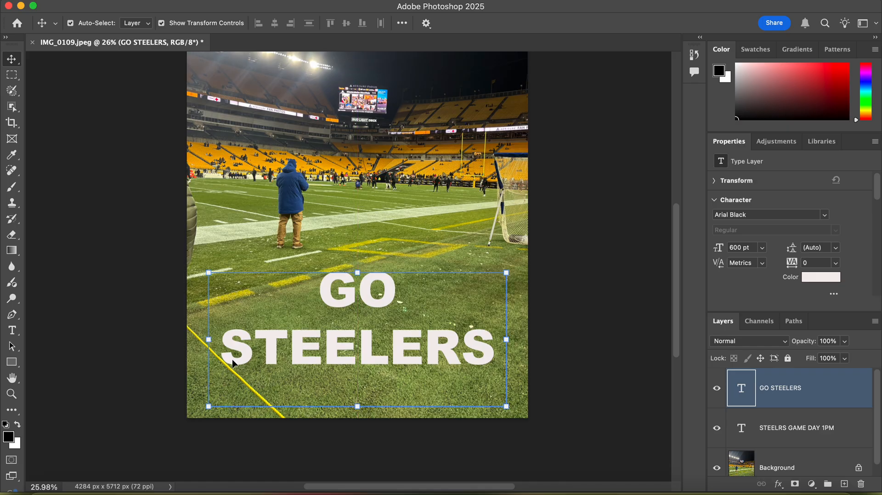
# Step: Change only the word "STEELERS" in the lower text to the bright yellow f2ef0b
pyautogui.doubleClick(489, 342)
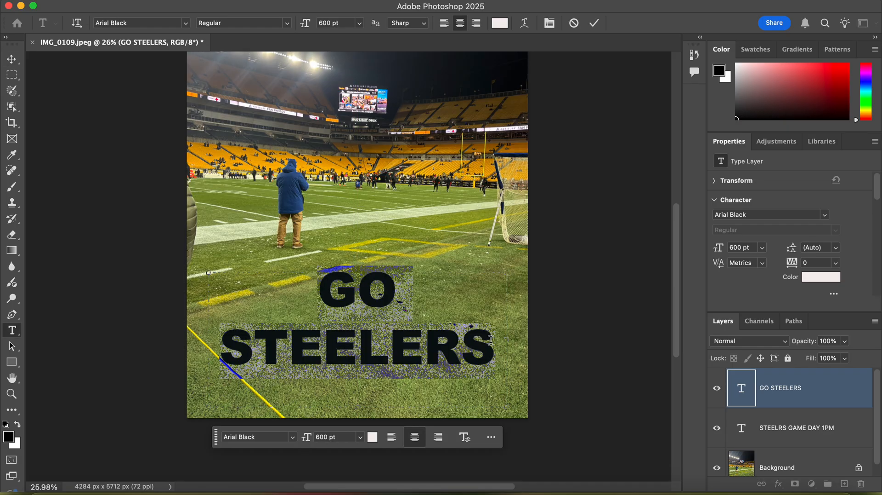
pyautogui.click(488, 341)
pyautogui.moveTo(488, 341); pyautogui.dragTo(222, 349)
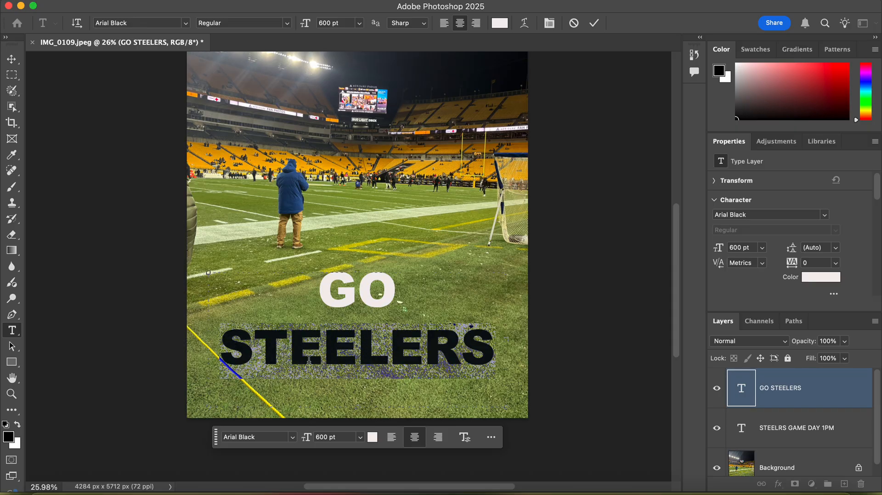
pyautogui.click(372, 439)
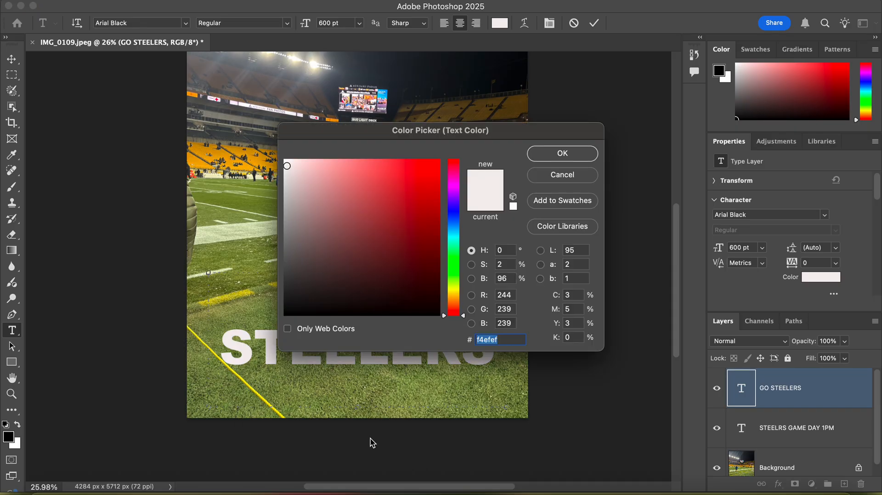
pyautogui.click(451, 293)
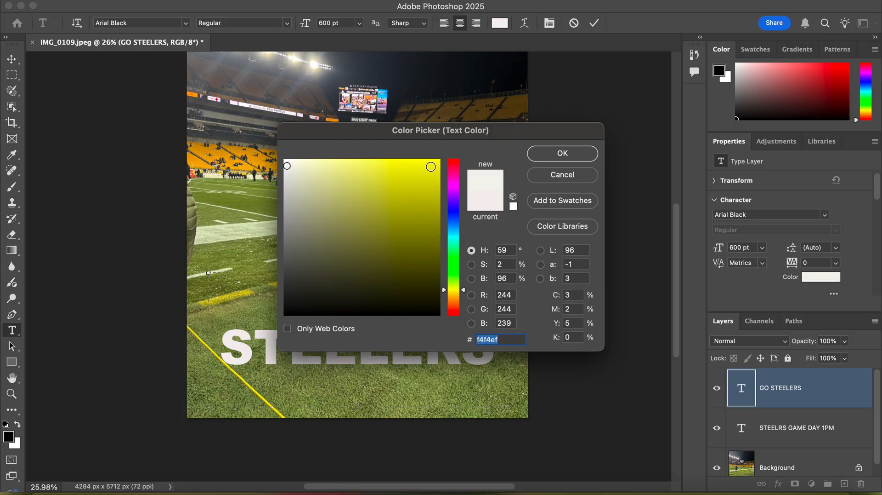
pyautogui.click(433, 167)
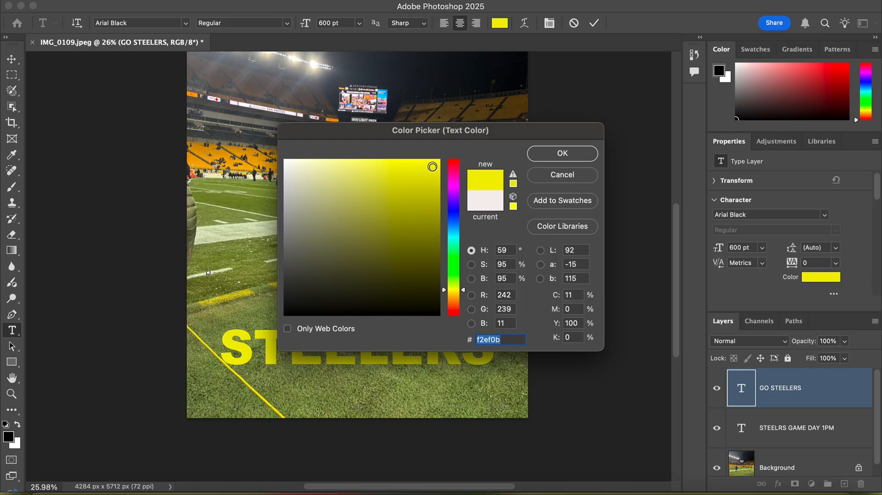
pyautogui.click(539, 154)
# Step: Change the word "GO" above "STEELERS" to the near-black color 0e0505, commit the text and return to the Move tool
pyautogui.click(385, 300)
pyautogui.moveTo(405, 297); pyautogui.dragTo(337, 285)
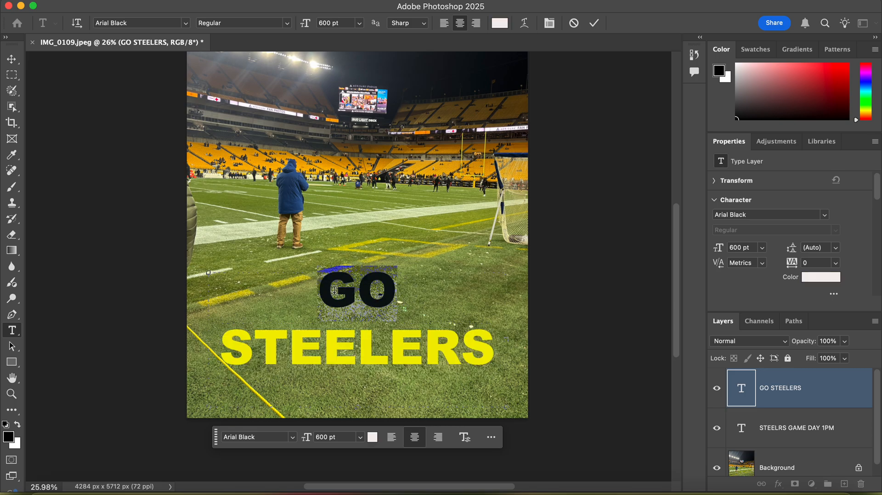
pyautogui.click(373, 437)
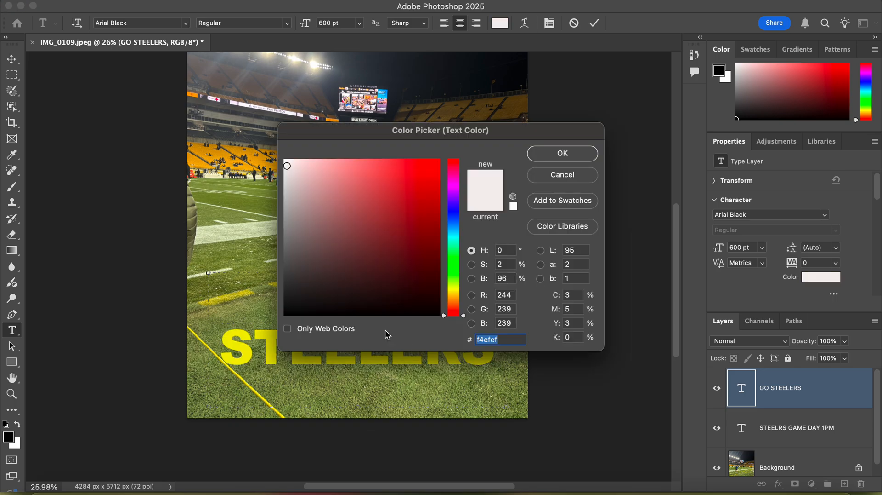
pyautogui.click(382, 306)
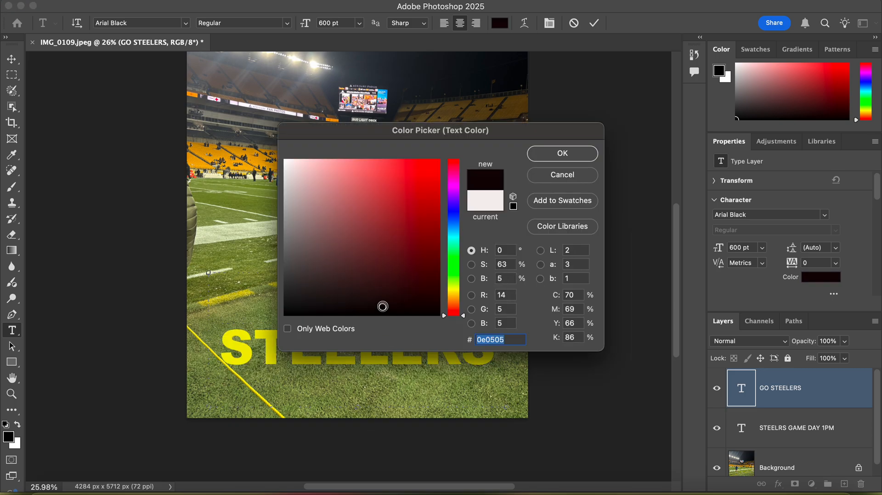
pyautogui.click(577, 154)
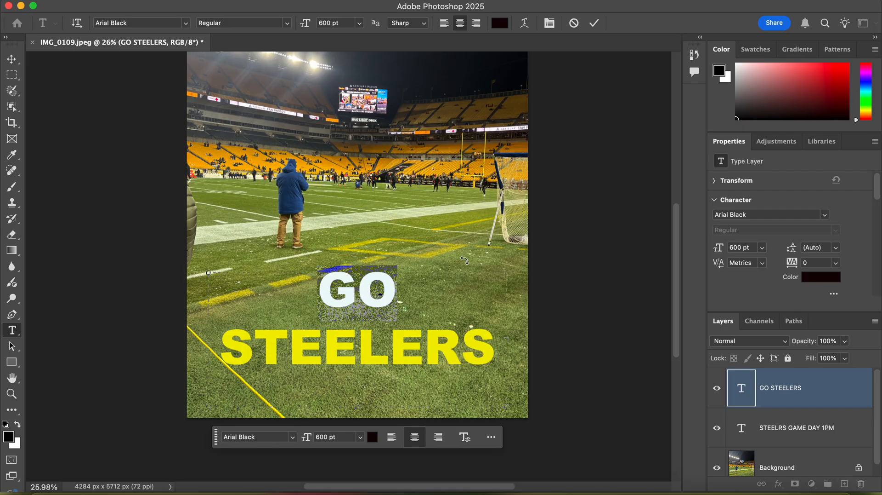
pyautogui.press('Escape')
pyautogui.press('v')
pyautogui.scroll(3, 476, 249)
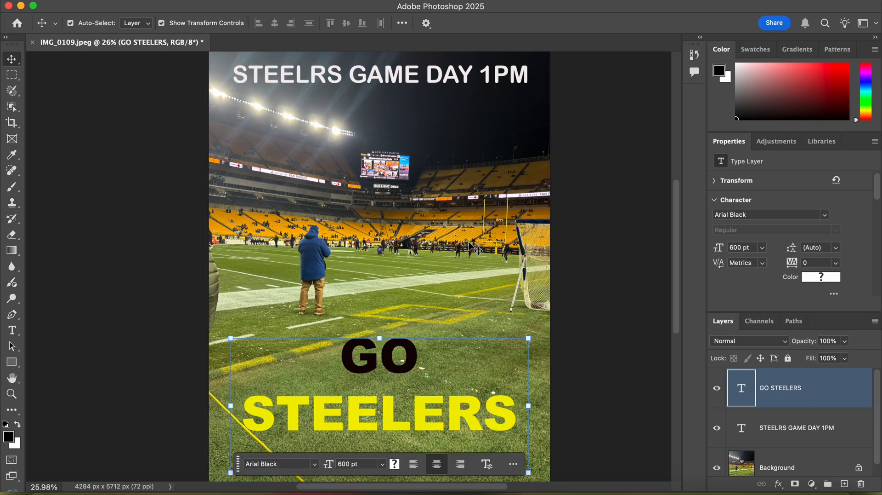
pyautogui.scroll(-2, 468, 242)
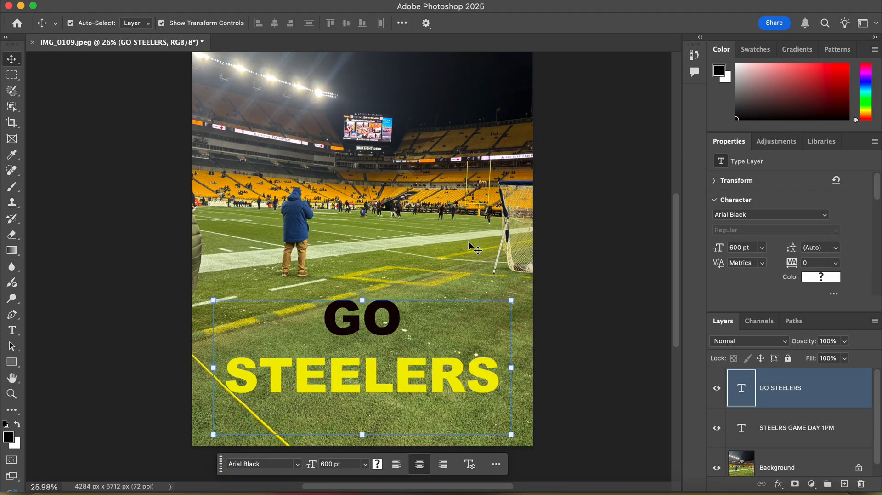
pyautogui.scroll(3, 467, 241)
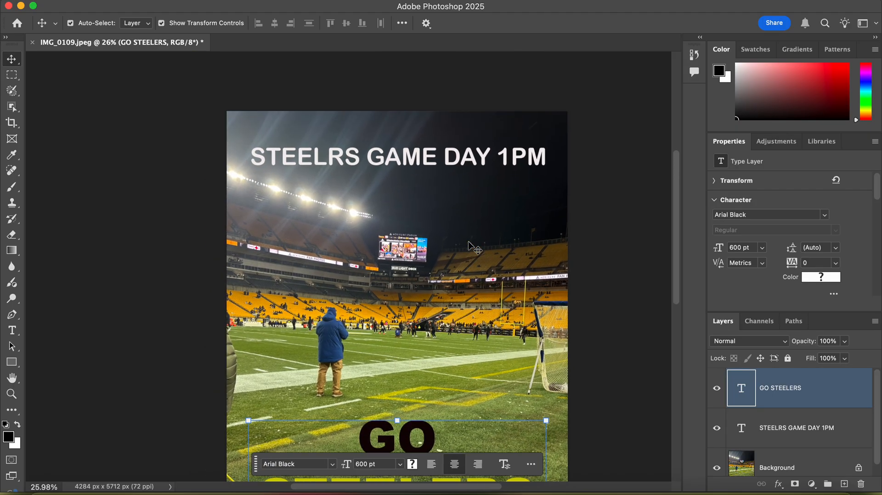
pyautogui.scroll(-2, 467, 240)
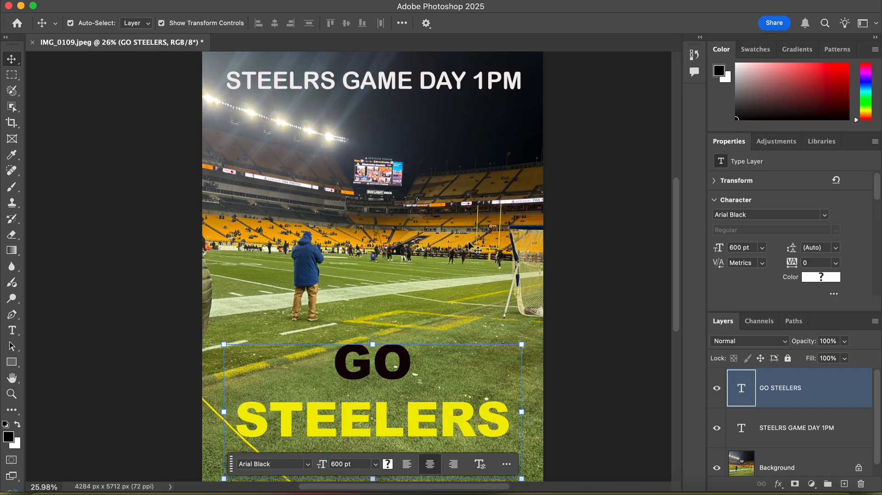
pyautogui.scroll(-1, 811, 422)
pyautogui.scroll(1, 811, 422)
# Step: Start saving the poster under a new name, POSTER, in the INSTRUCTIONAL VIDEO folder with Photoshop PDF as the format
pyautogui.click(121, 0)
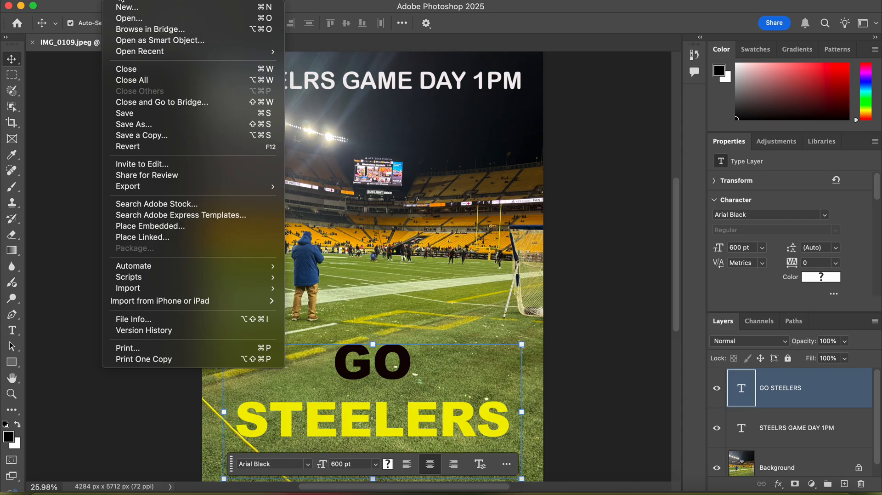
pyautogui.click(152, 129)
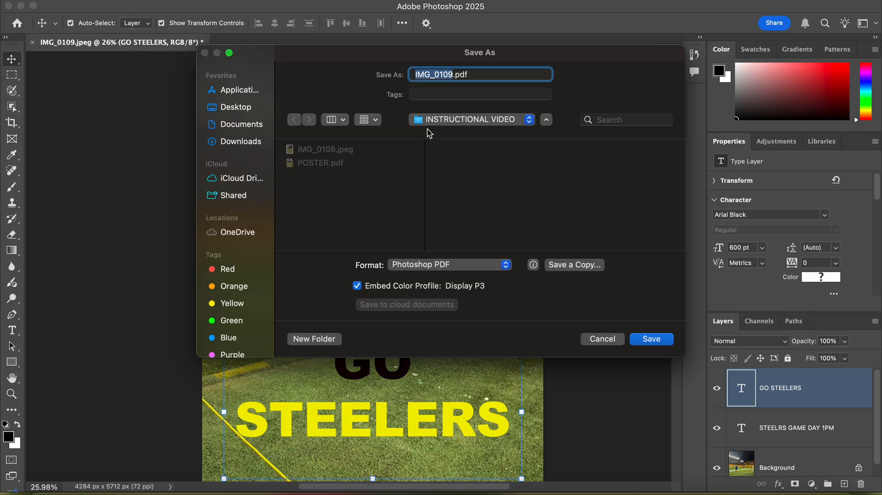
pyautogui.write('POSTER')
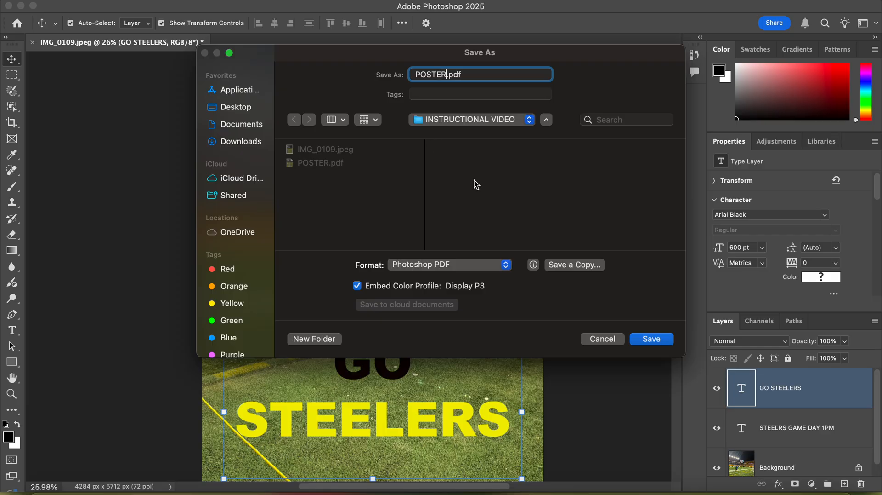
pyautogui.click(480, 265)
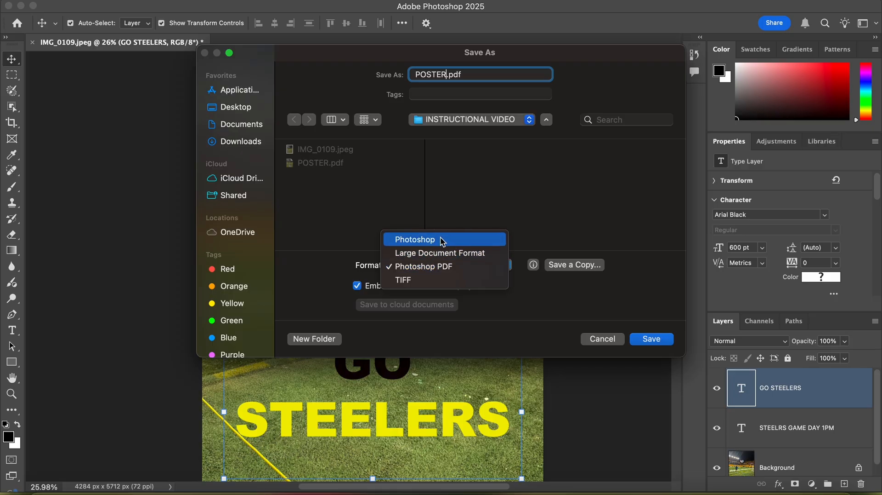
pyautogui.click(455, 267)
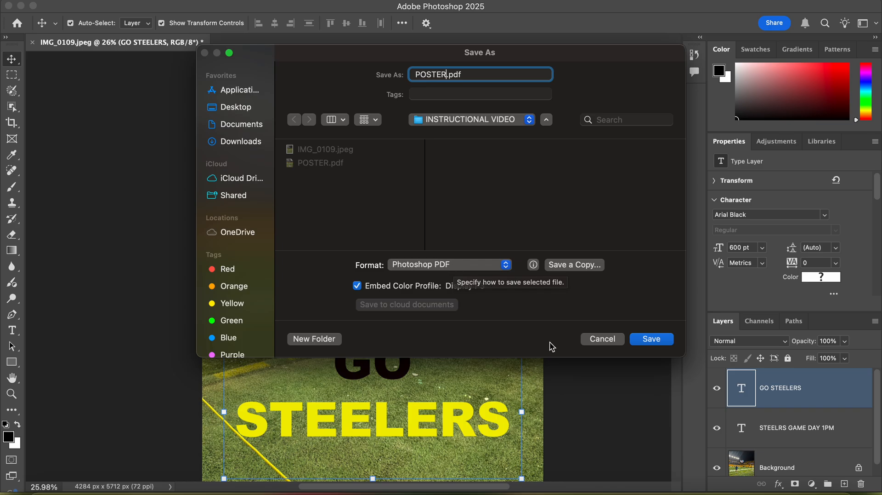
# Step: Save over the existing POSTER.pdf using the High Quality Print preset with Photoshop editing capabilities preserved, and deselect the text layer
pyautogui.click(654, 339)
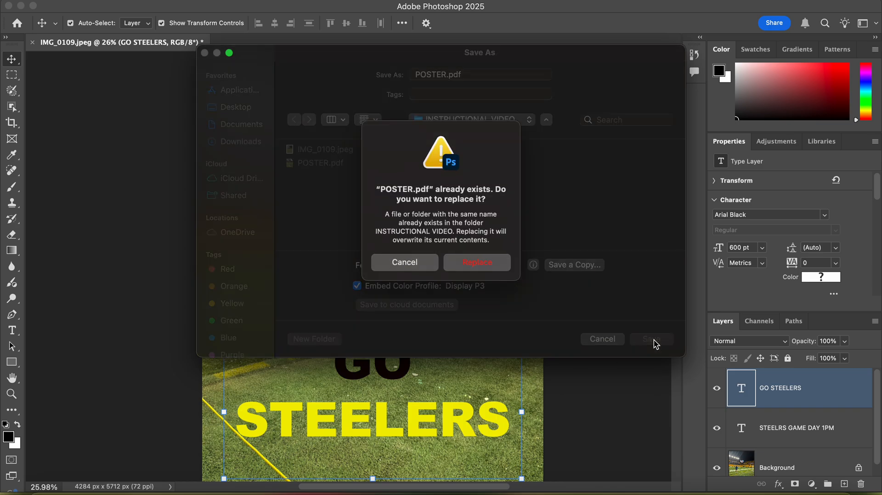
pyautogui.click(487, 262)
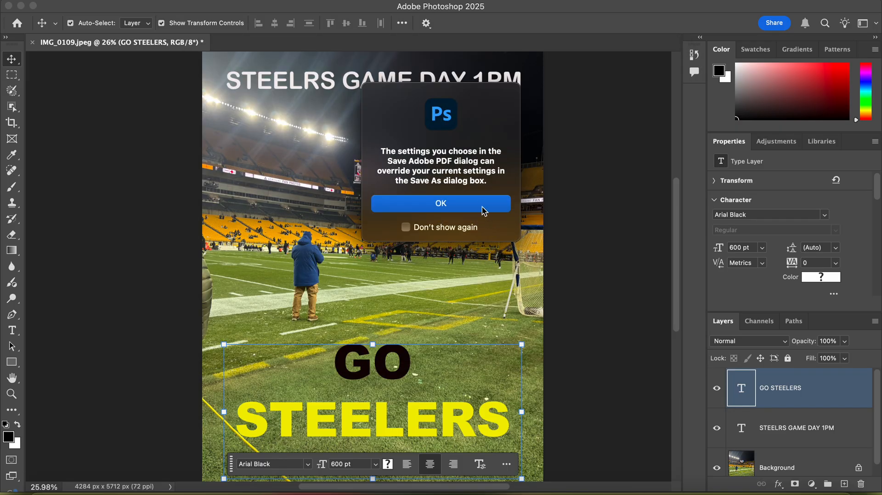
pyautogui.click(480, 203)
pyautogui.click(633, 402)
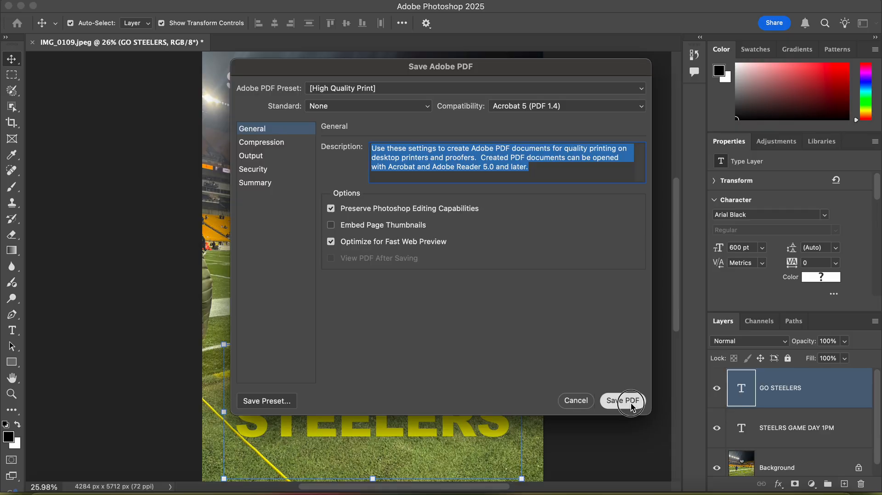
pyautogui.click(449, 235)
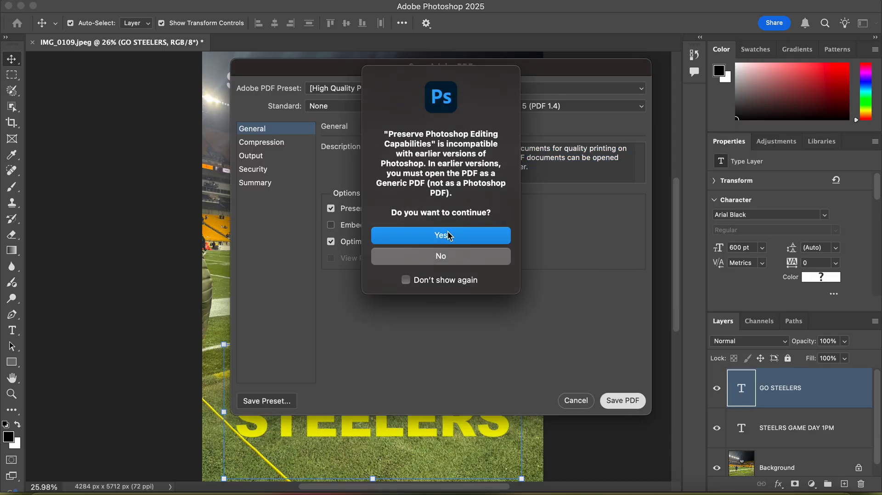
pyautogui.click(611, 251)
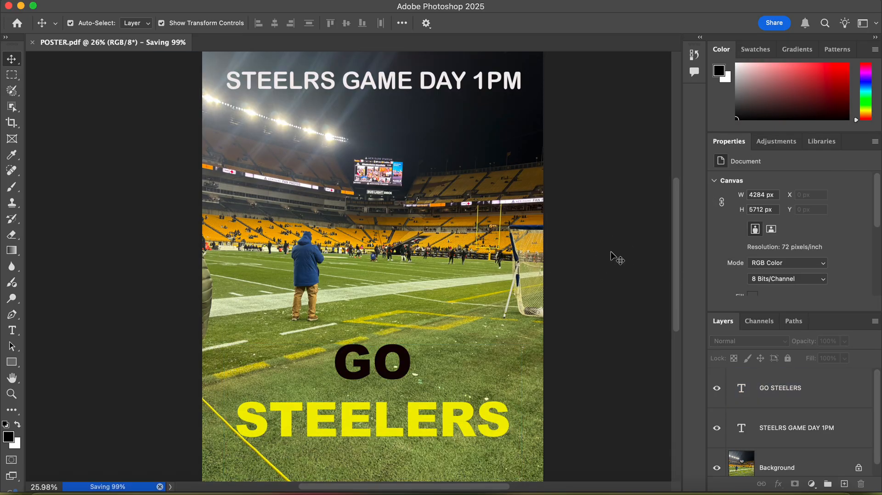